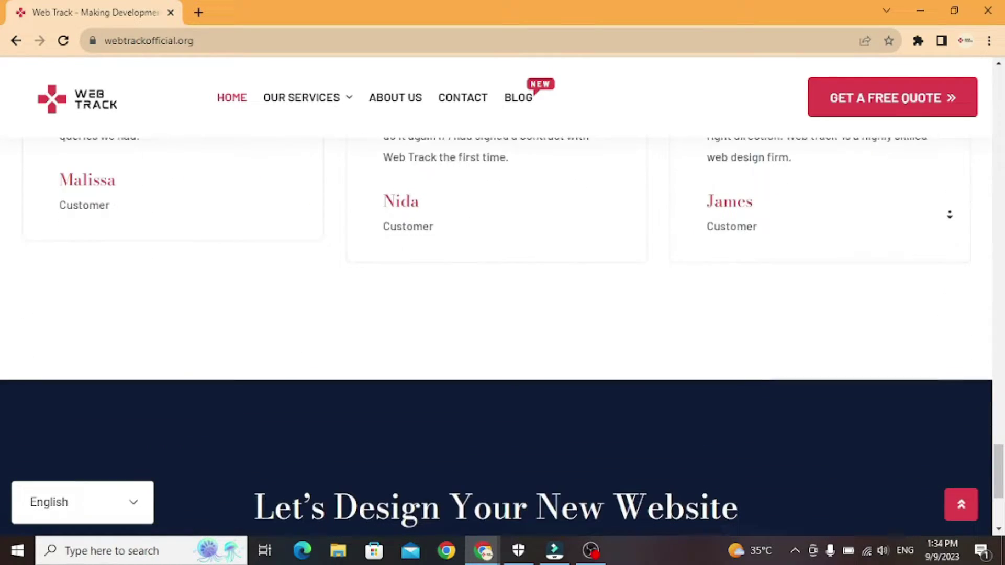
- Autoscroll the Web Track page down to its footer
middle_click(950, 213)
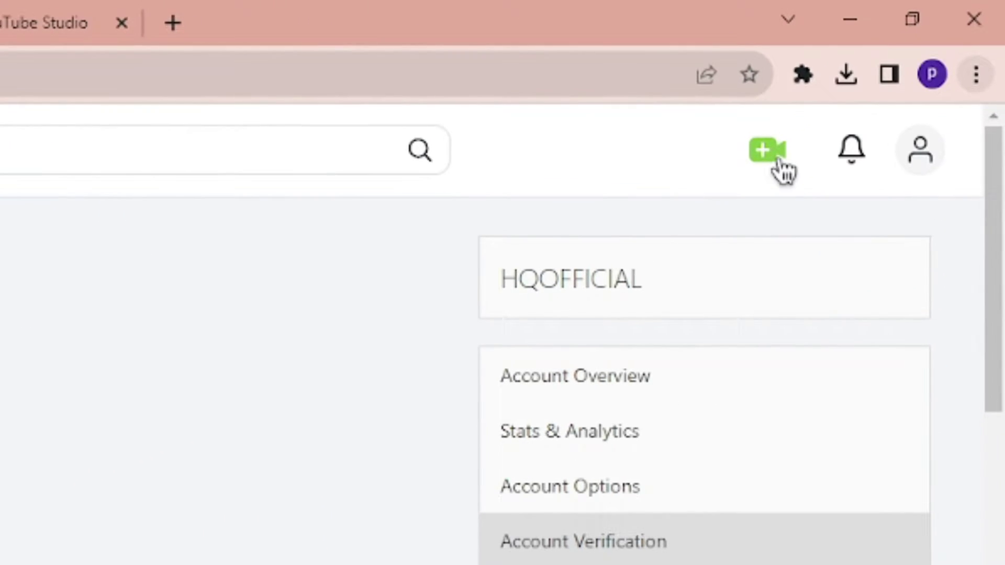
- Start a new video upload from the create-content menu
click(780, 157)
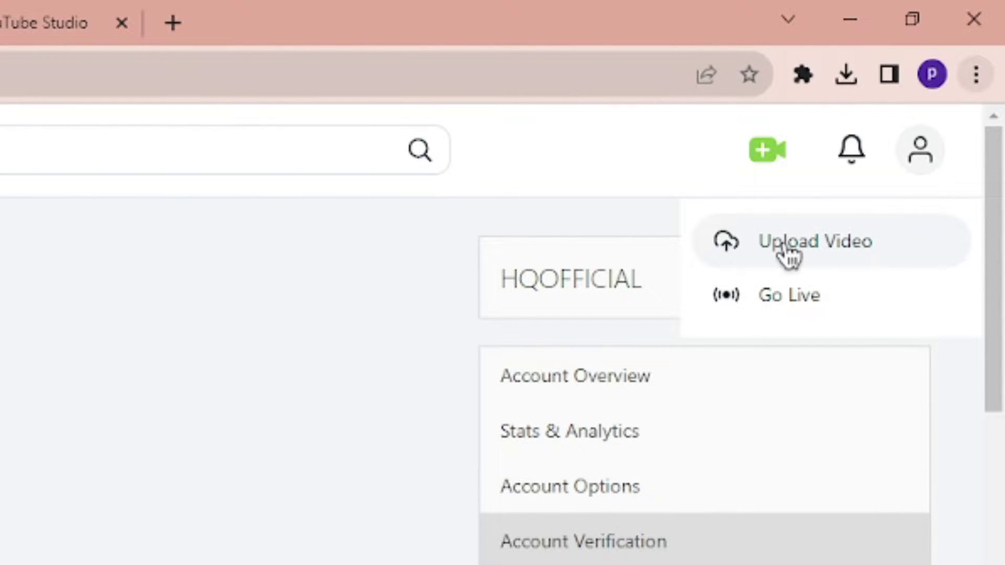
click(787, 250)
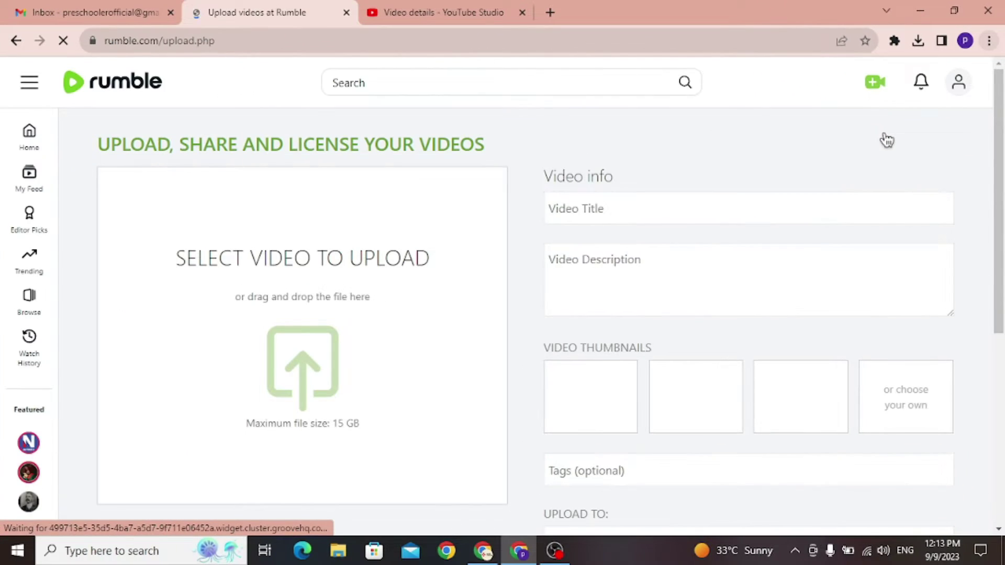
scroll(635, 238, down, 2)
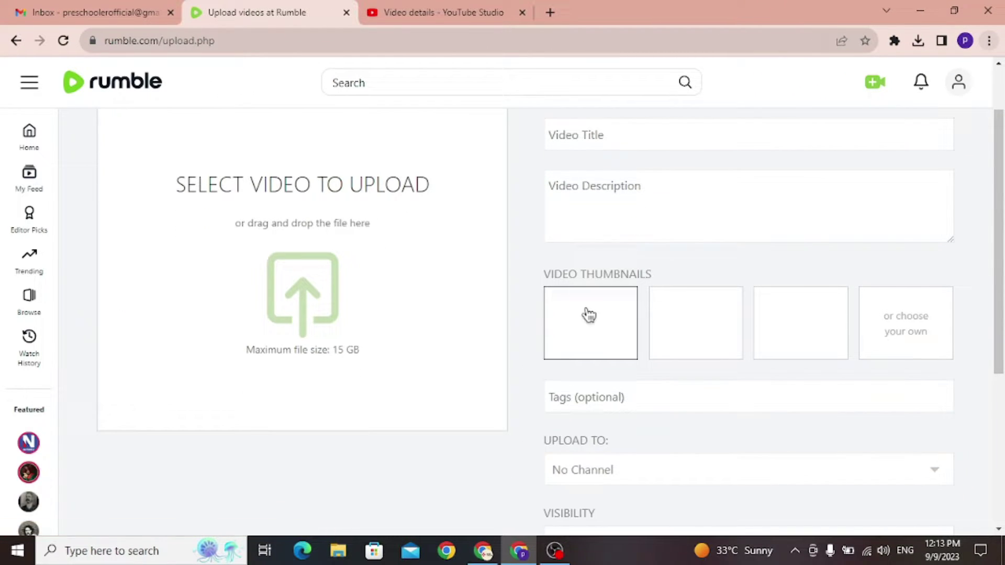
scroll(521, 366, up, 2)
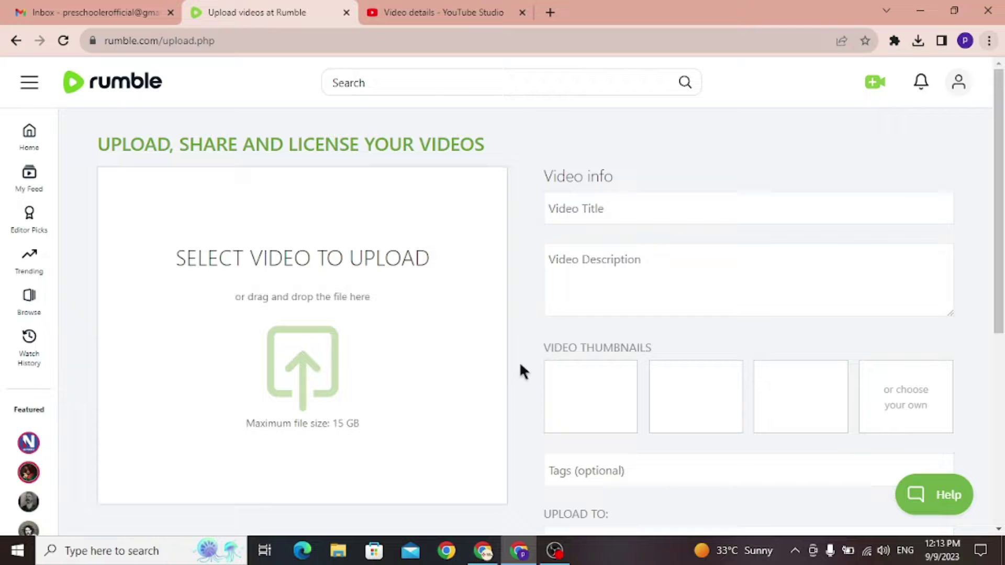
- Pick the Phonics Song for Toddlers file from the Downloads Video folder
click(264, 316)
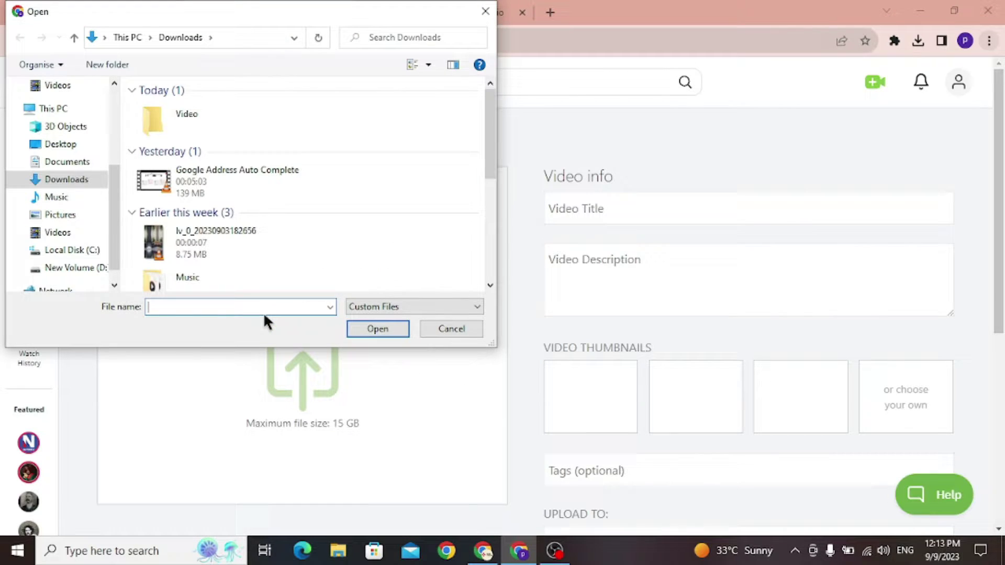
double_click(192, 120)
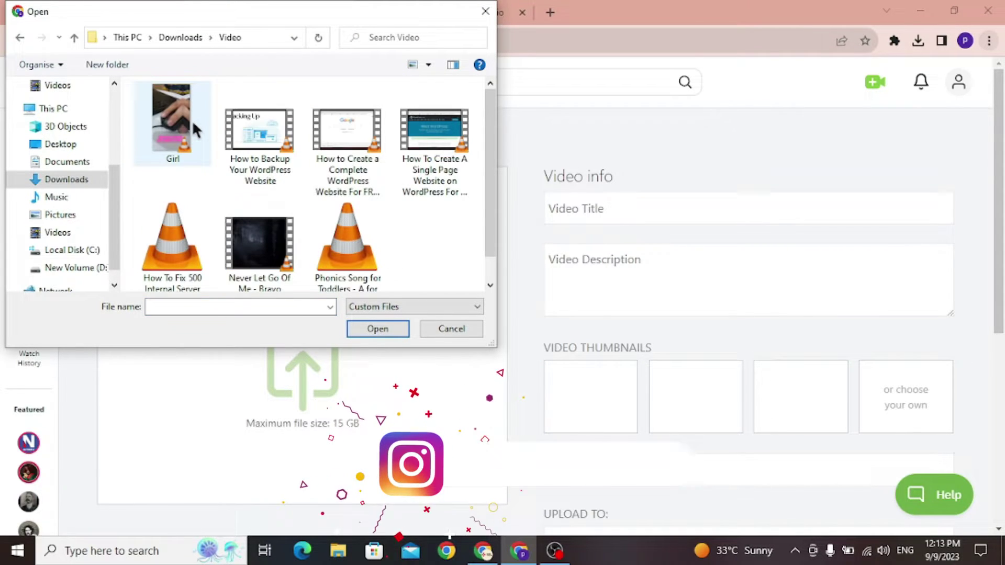
scroll(242, 163, down, 1)
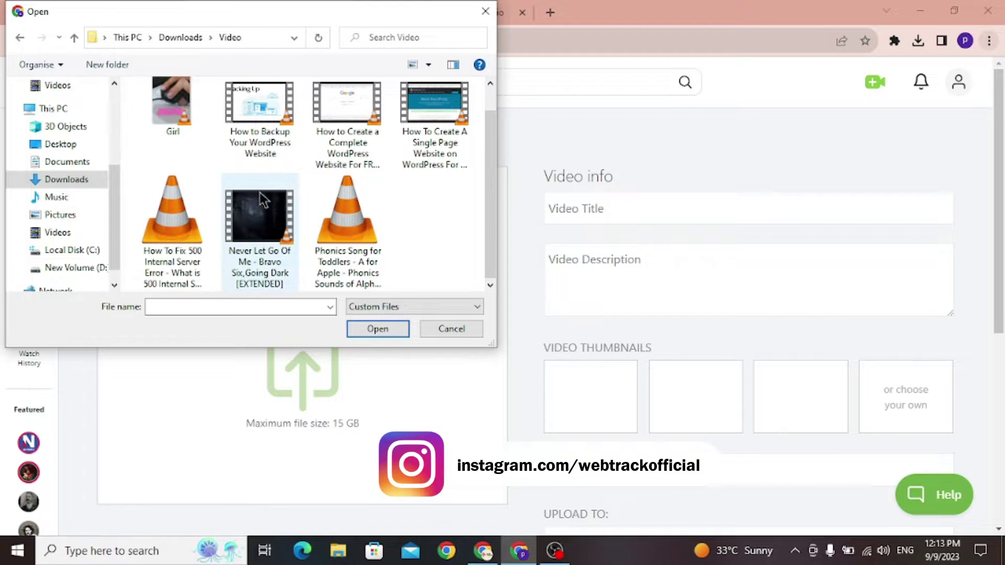
click(356, 235)
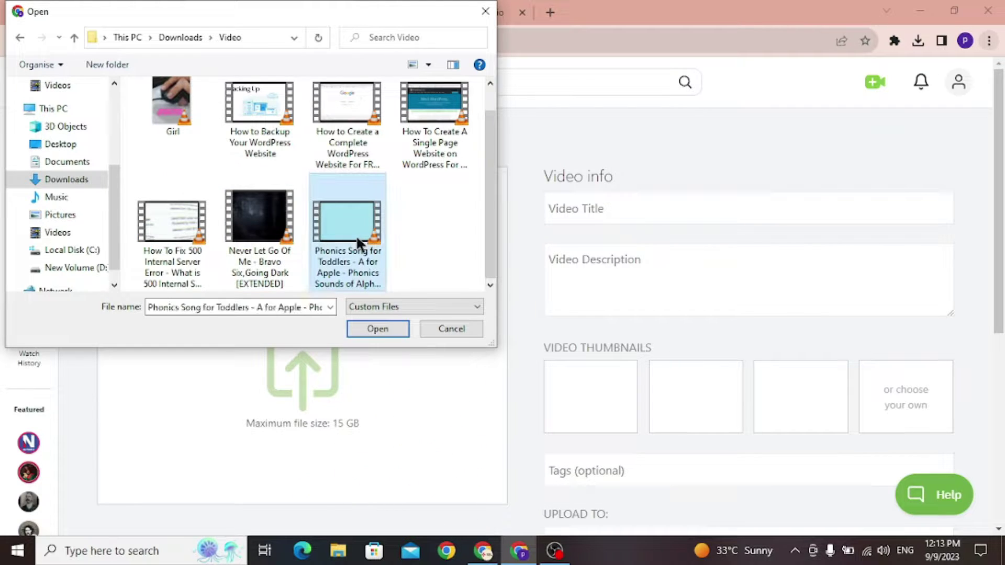
- Confirm the Phonics Song file so it begins uploading
click(377, 328)
scroll(378, 327, down, 1)
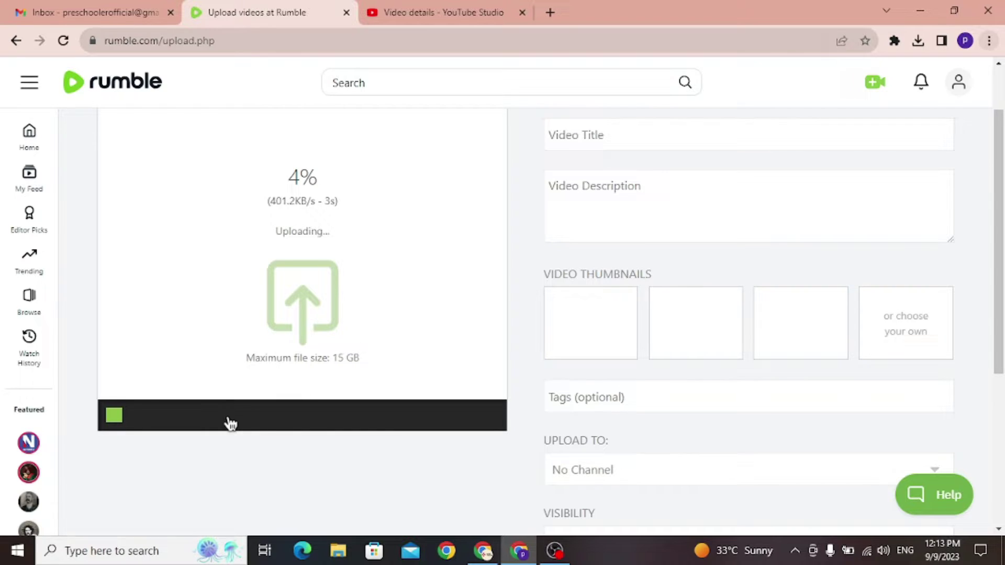
scroll(449, 397, up, 1)
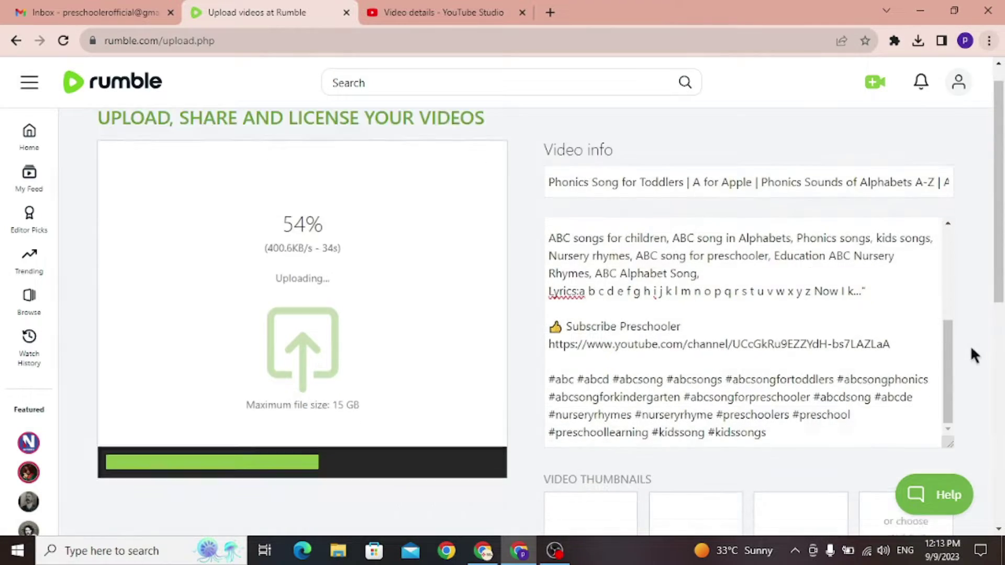
scroll(976, 353, down, 2)
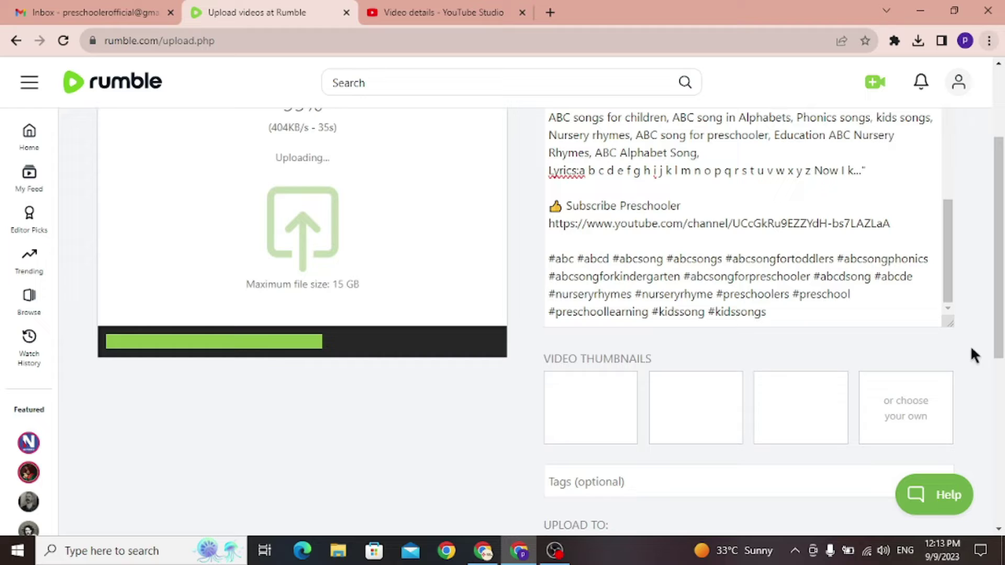
- Use the ABC image from Downloads as the video's custom thumbnail
click(941, 422)
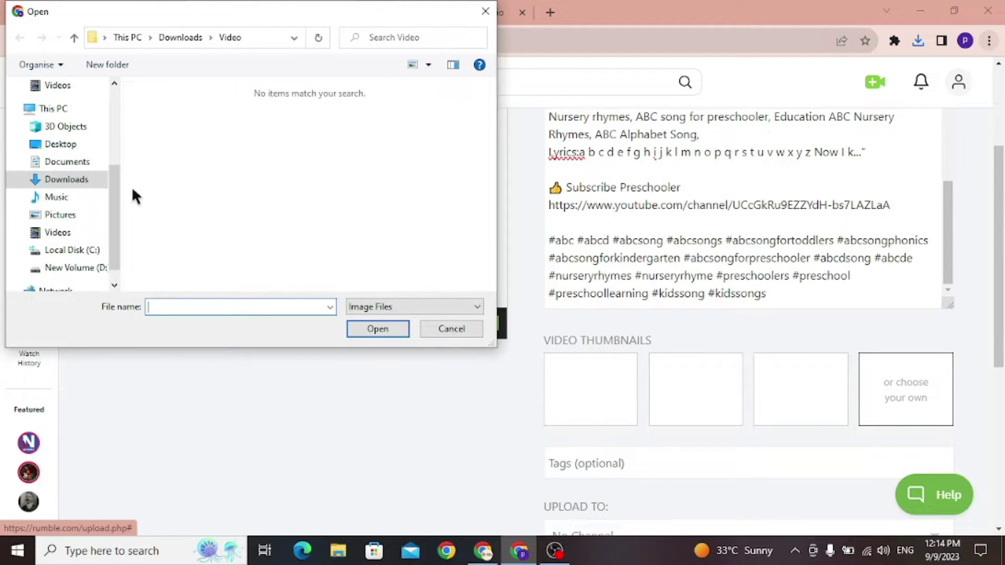
click(89, 183)
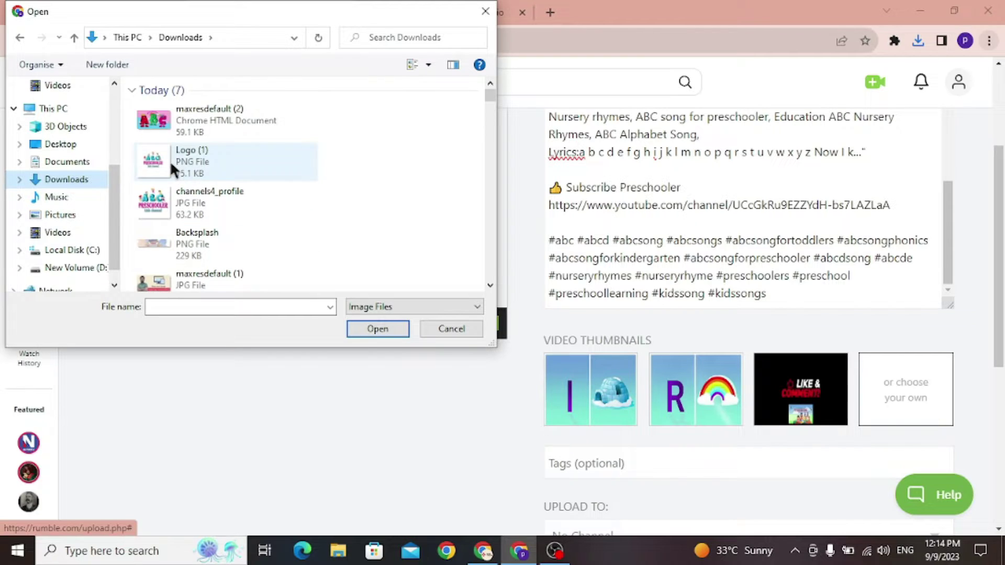
click(190, 121)
click(377, 329)
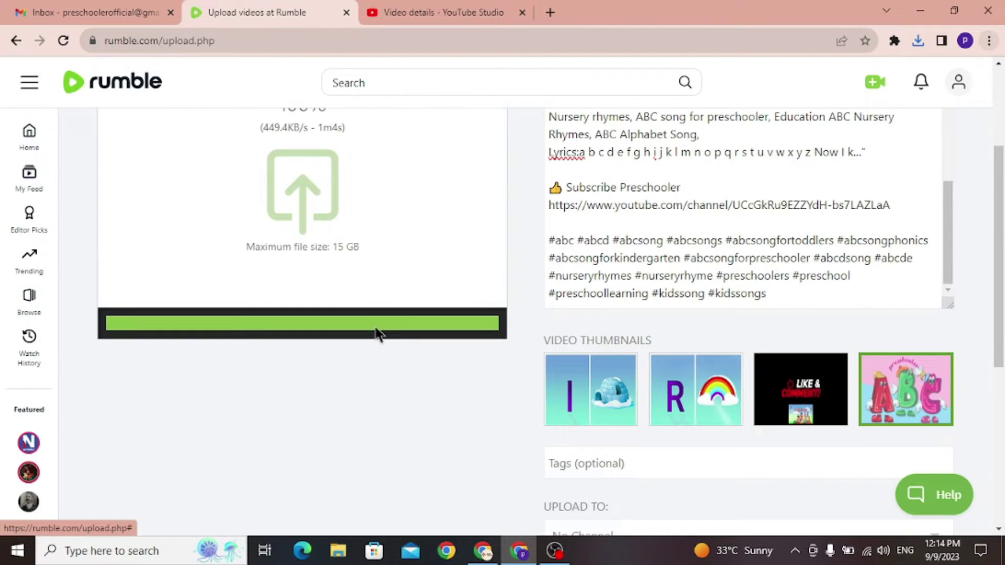
- Tag the video with abc, abc songs and abs kids songs
scroll(460, 395, up, 2)
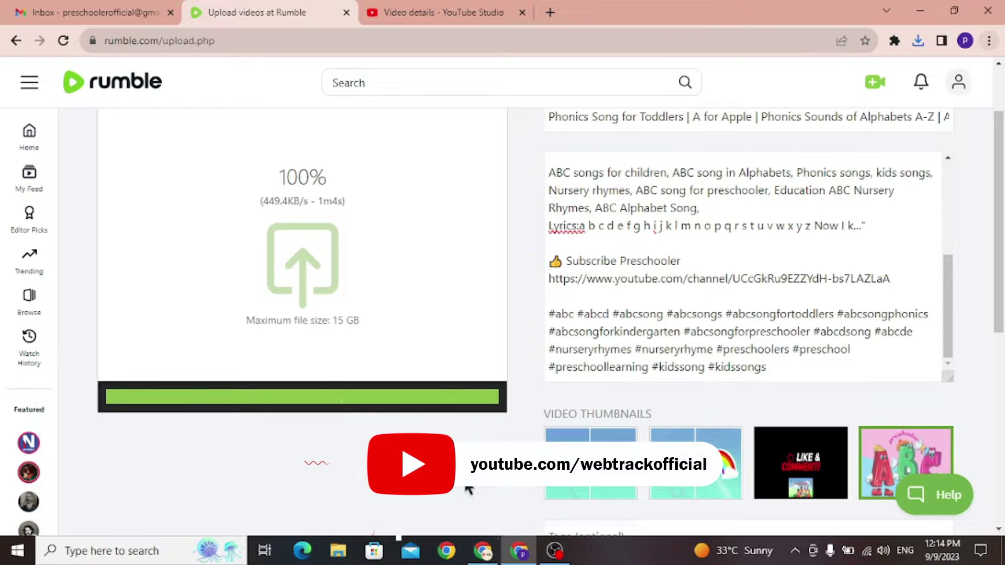
scroll(494, 445, down, 4)
scroll(497, 455, down, 2)
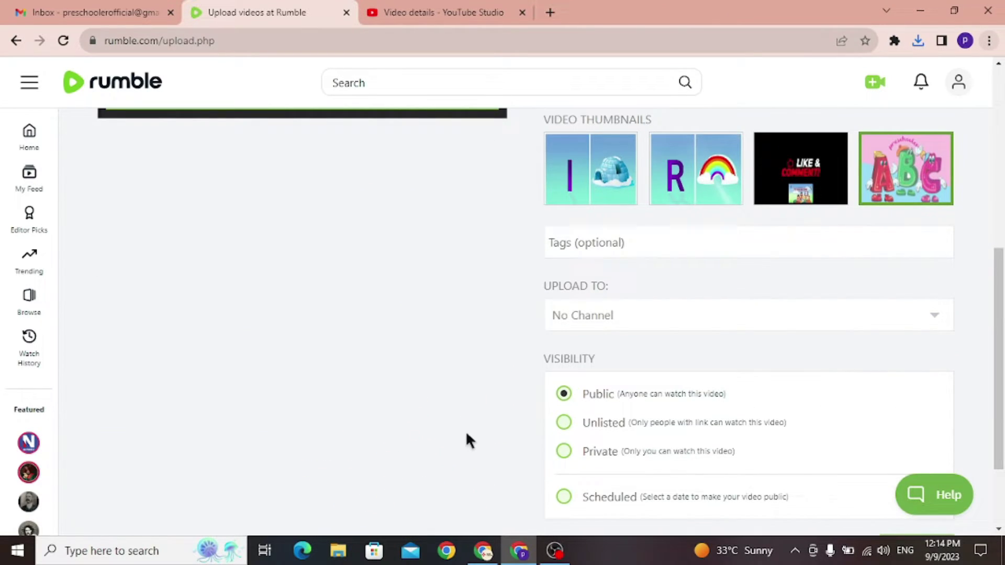
scroll(465, 440, up, 3)
click(591, 391)
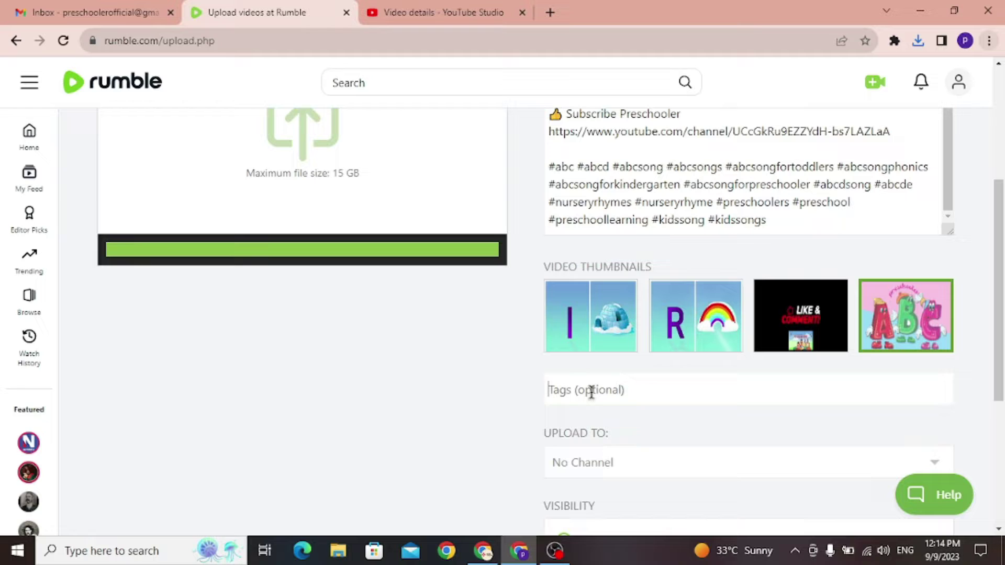
text(abc, abcsongs, abs)
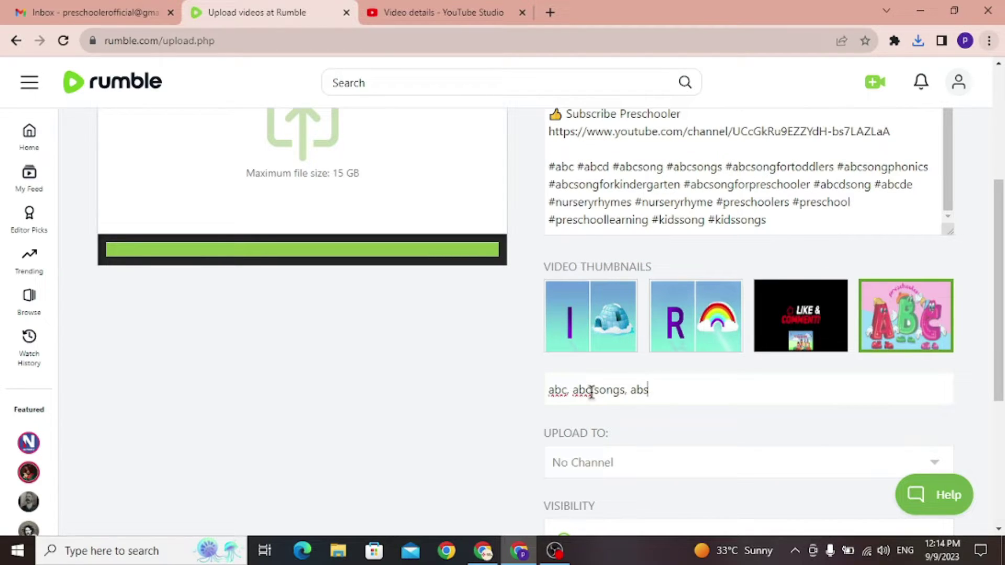
text( kids songs)
click(591, 391)
scroll(526, 424, down, 3)
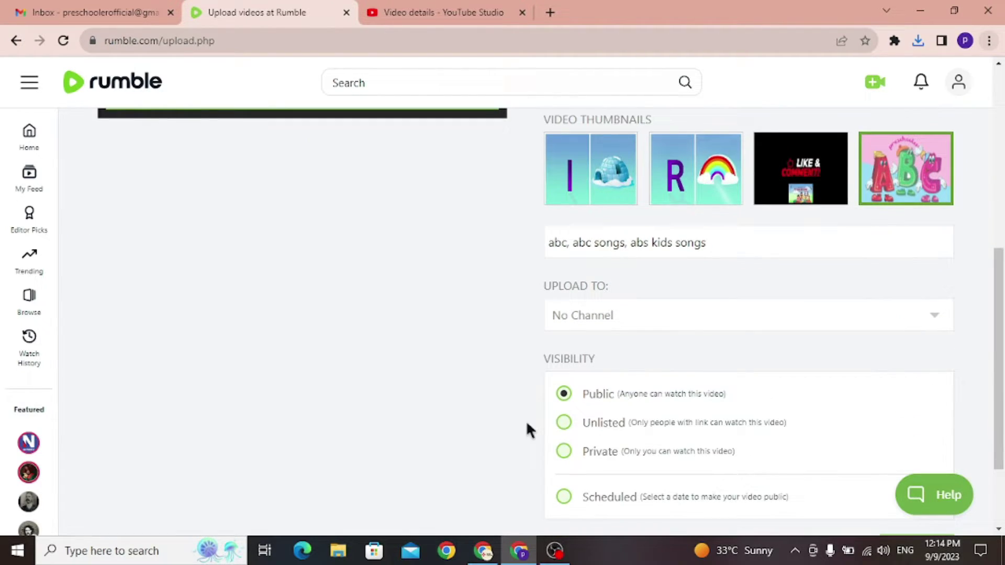
- Send the video to the Preschooler channel as Public and submit the upload
click(630, 314)
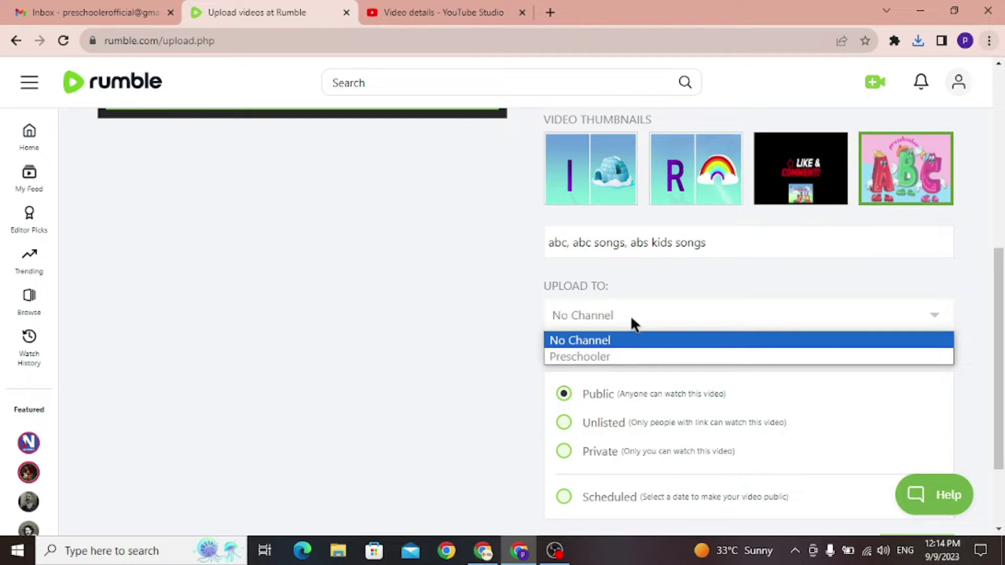
click(631, 359)
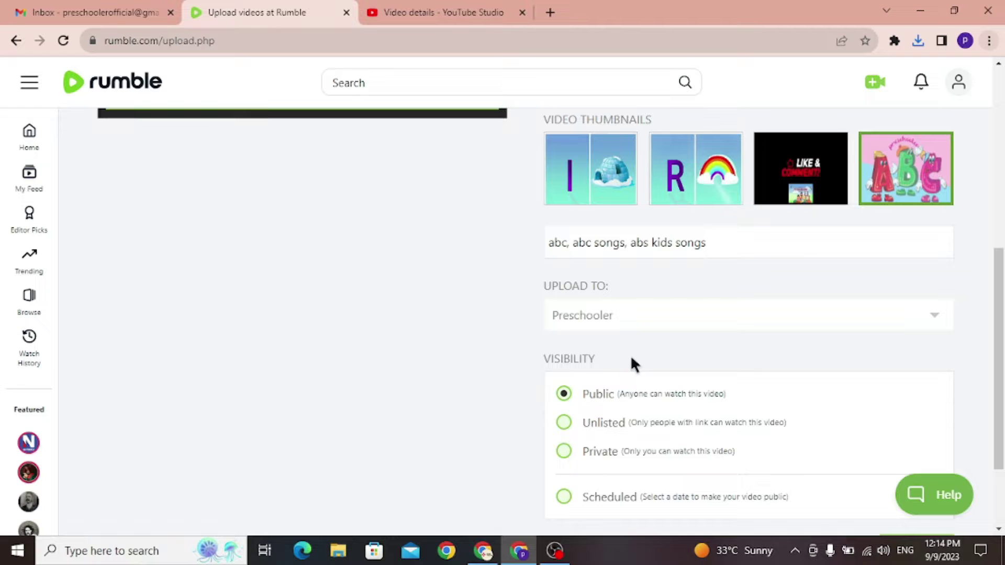
scroll(630, 355, down, 2)
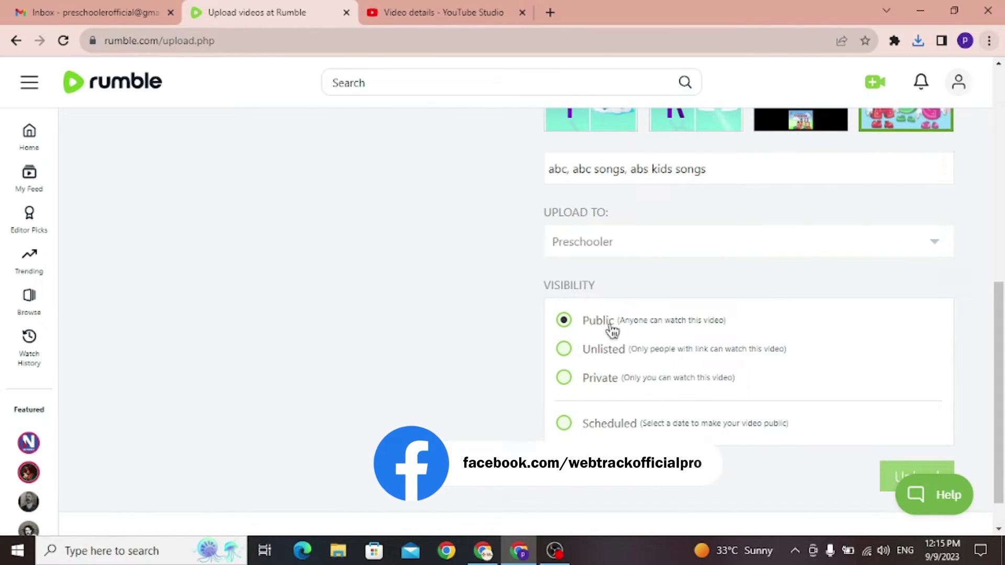
scroll(611, 329, down, 2)
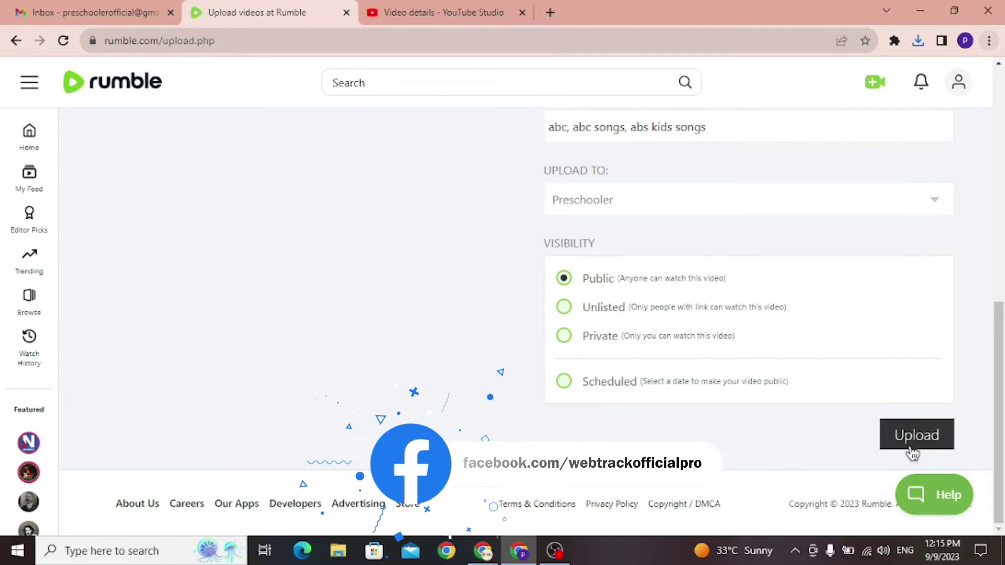
click(916, 445)
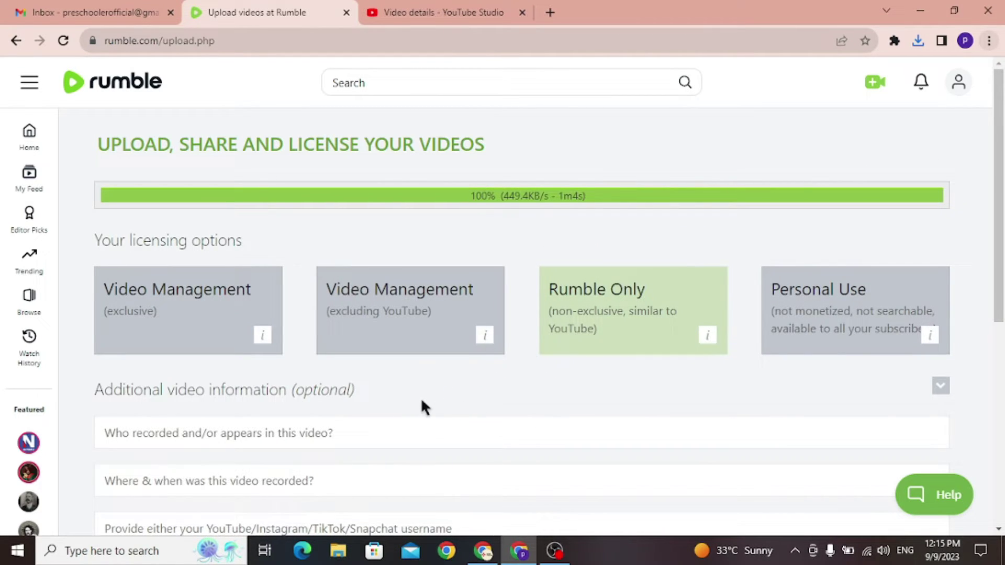
scroll(421, 401, down, 1)
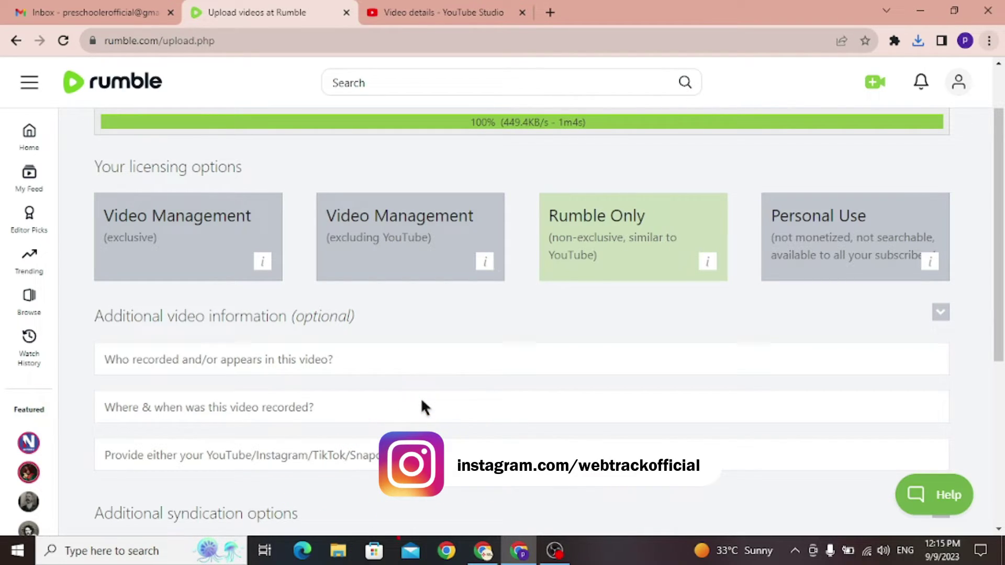
mouse_move(263, 268)
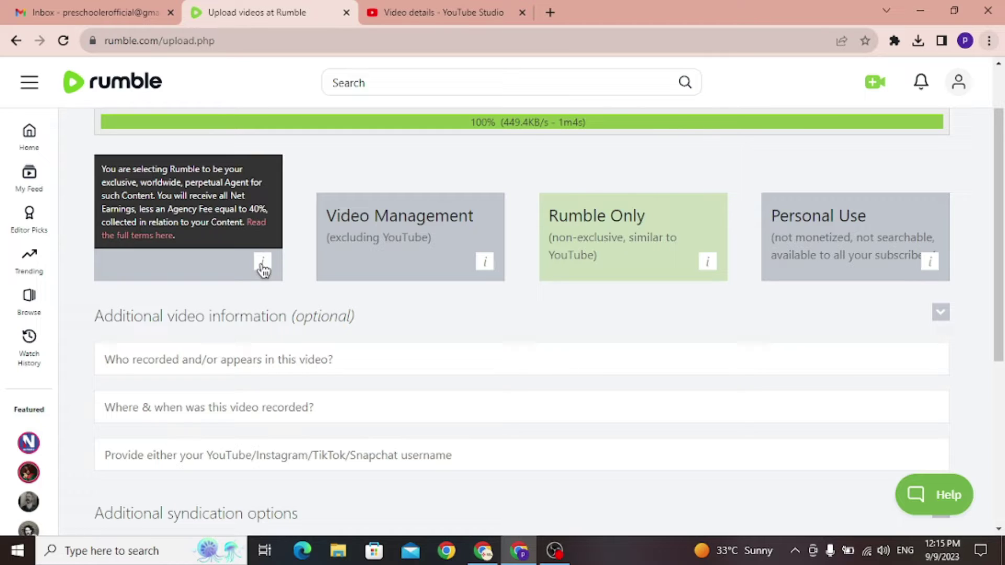
mouse_move(493, 267)
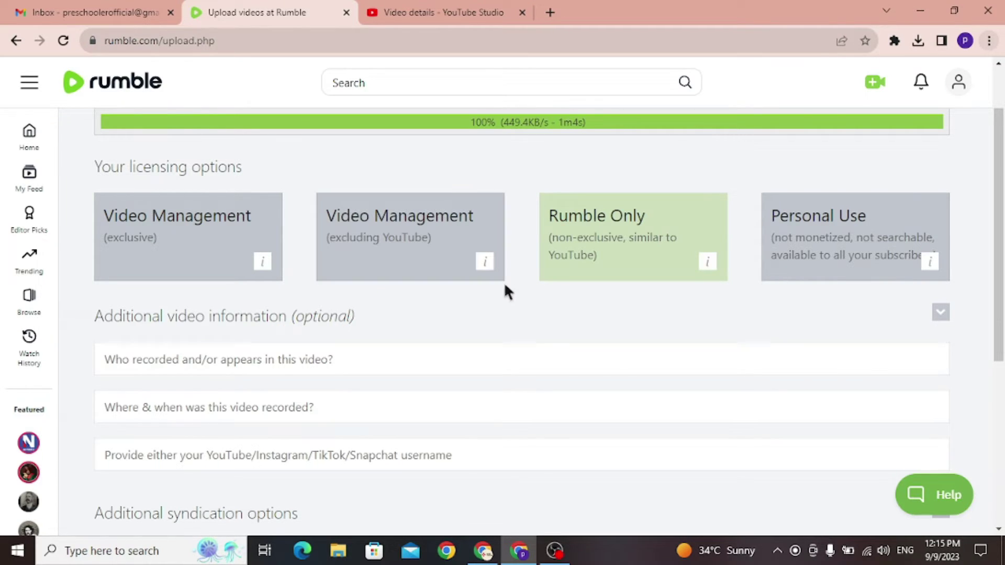
mouse_move(709, 266)
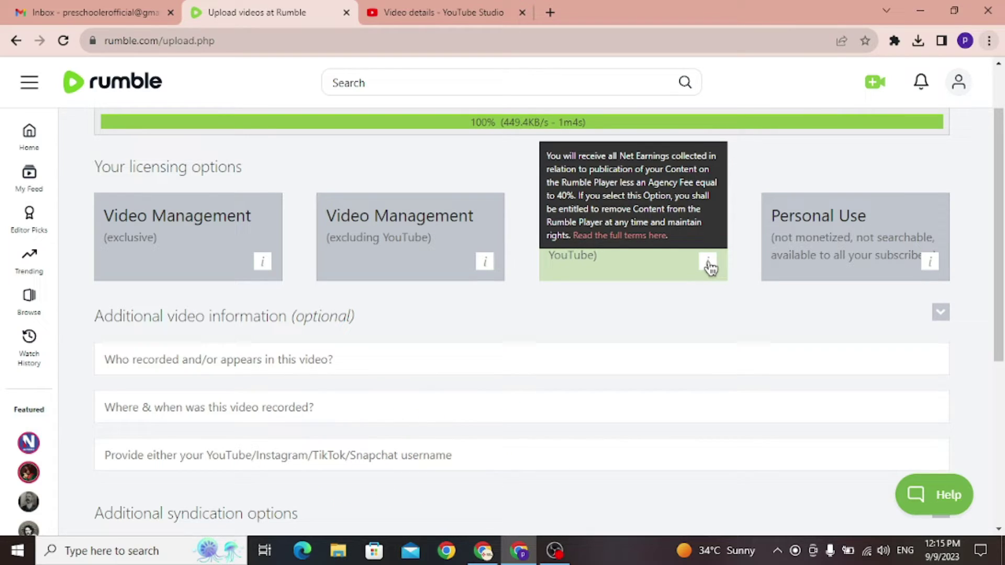
mouse_move(928, 265)
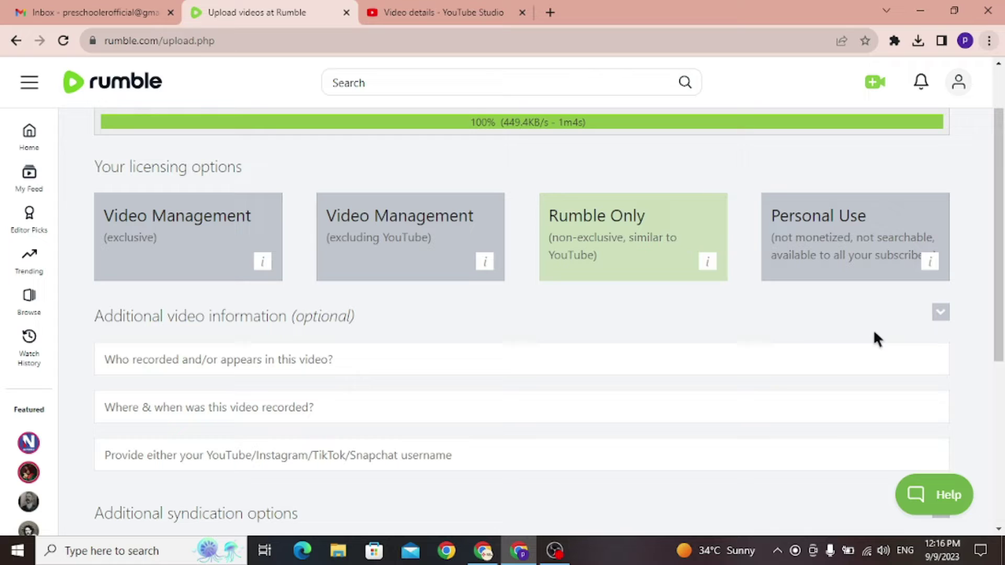
- Accept the licensing terms, including no exclusive agreement, and submit the video
scroll(876, 339, down, 3)
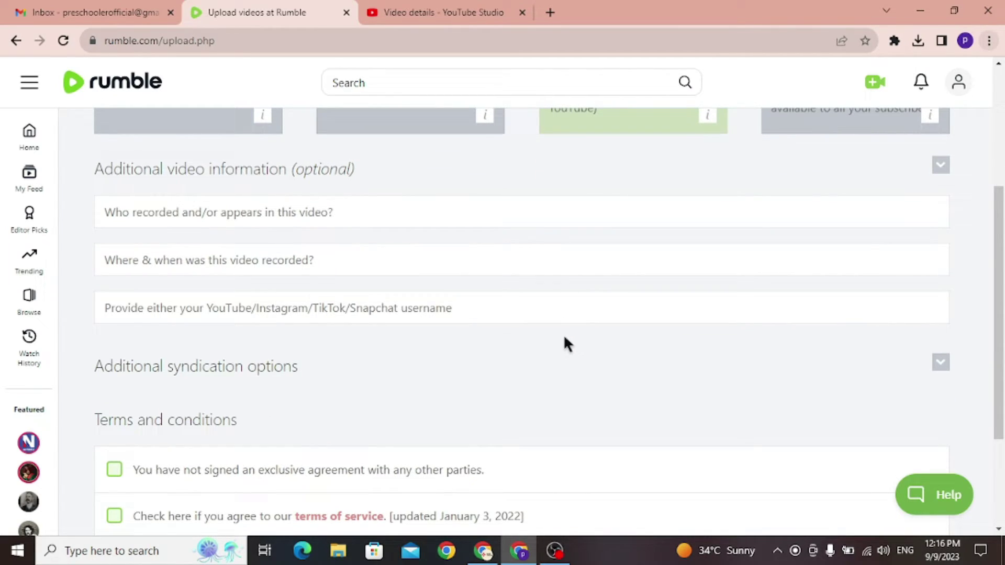
scroll(563, 342, down, 3)
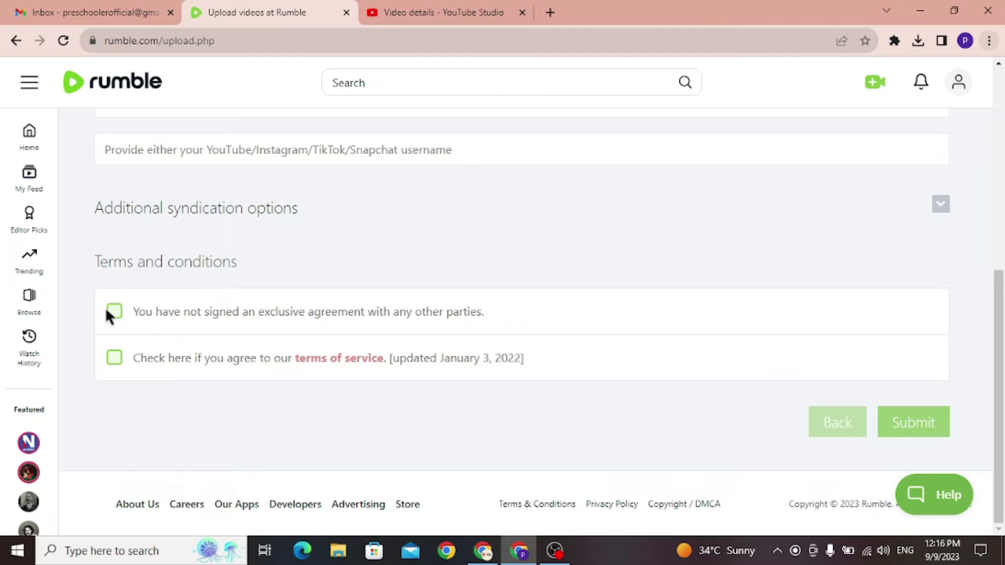
click(110, 313)
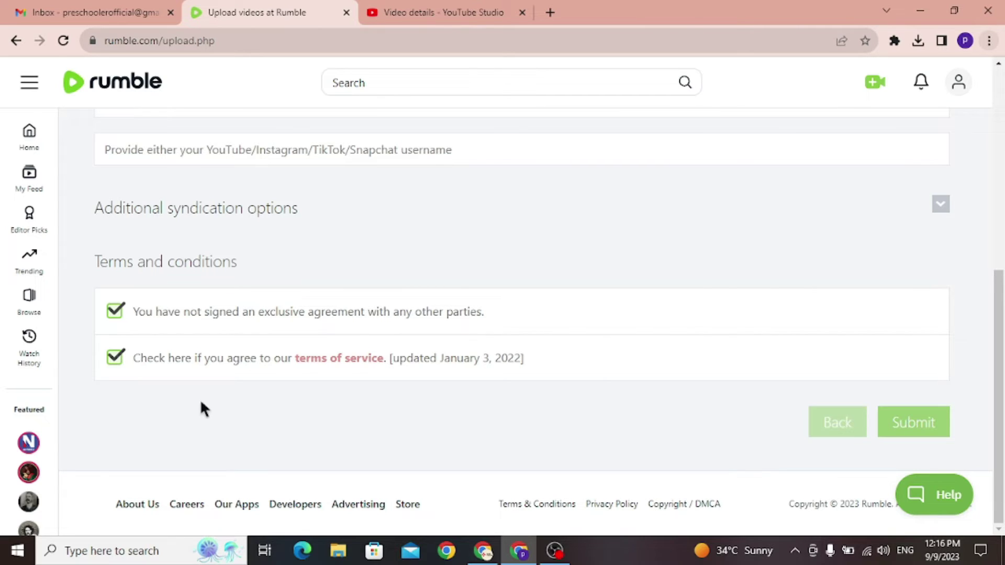
click(910, 436)
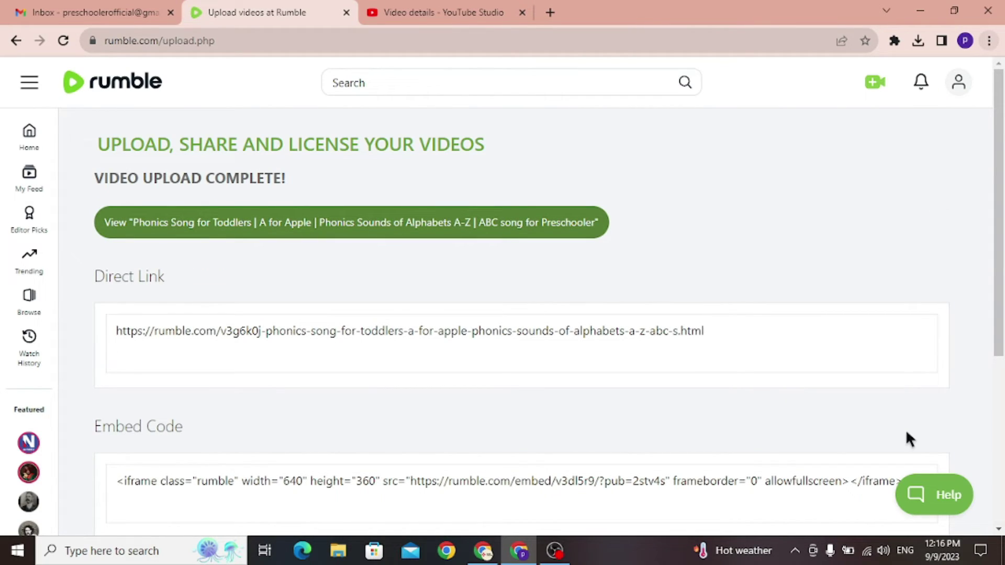
- Go to My Content from the account menu to list all uploaded videos
click(963, 89)
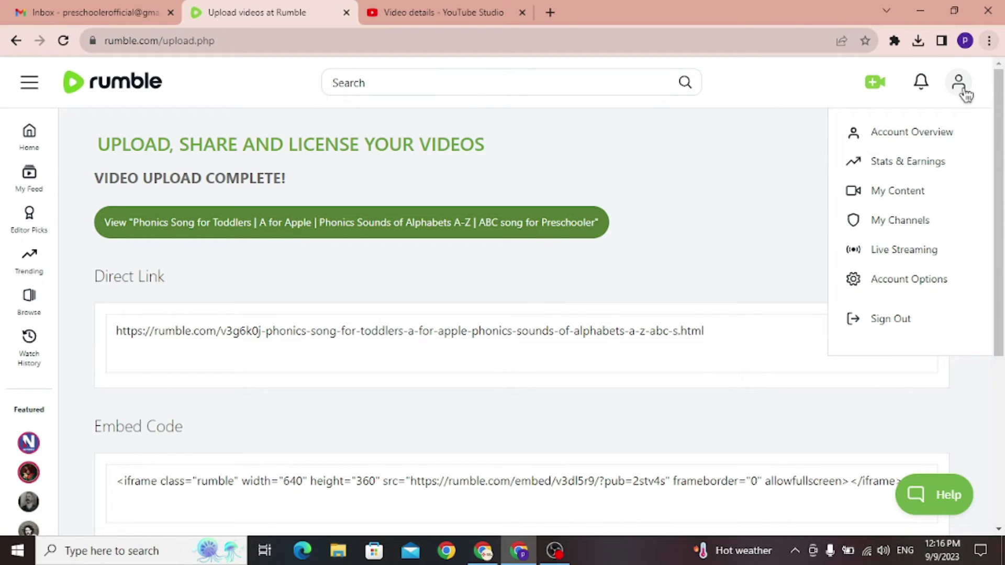
click(925, 192)
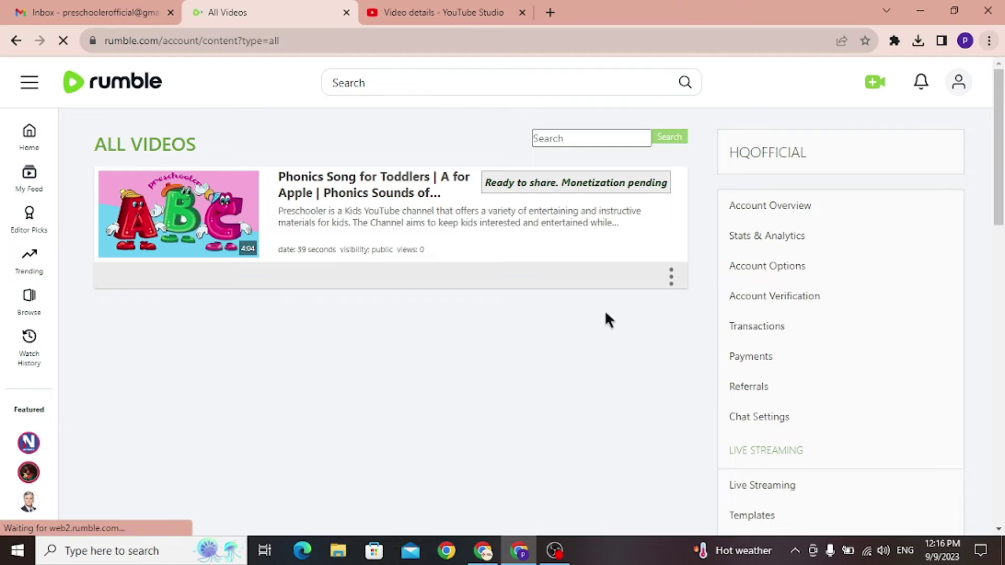
- Highlight the new video's title and status, then scroll down to the page footer
drag(483, 181, 684, 180)
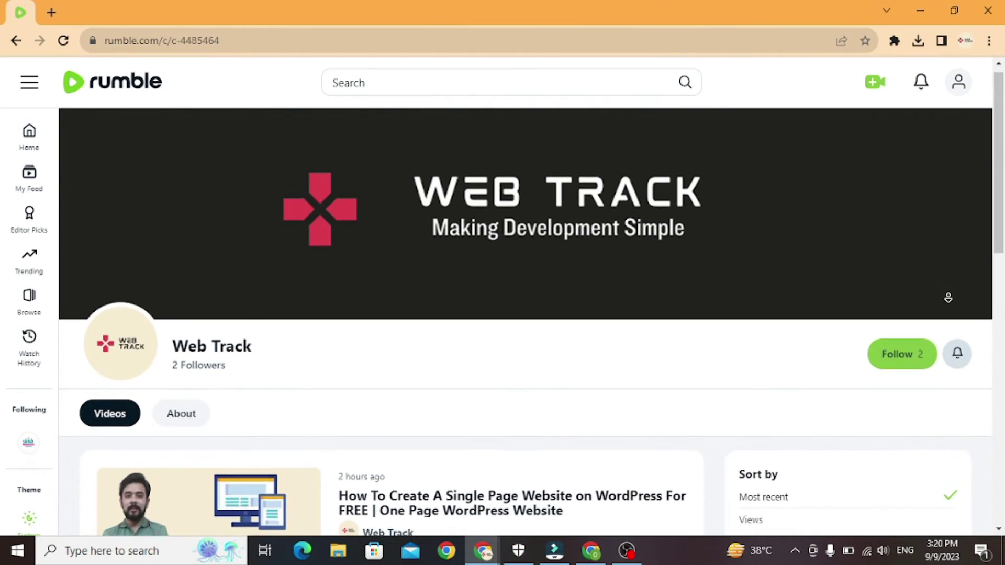
scroll(525, 303, down, 5)
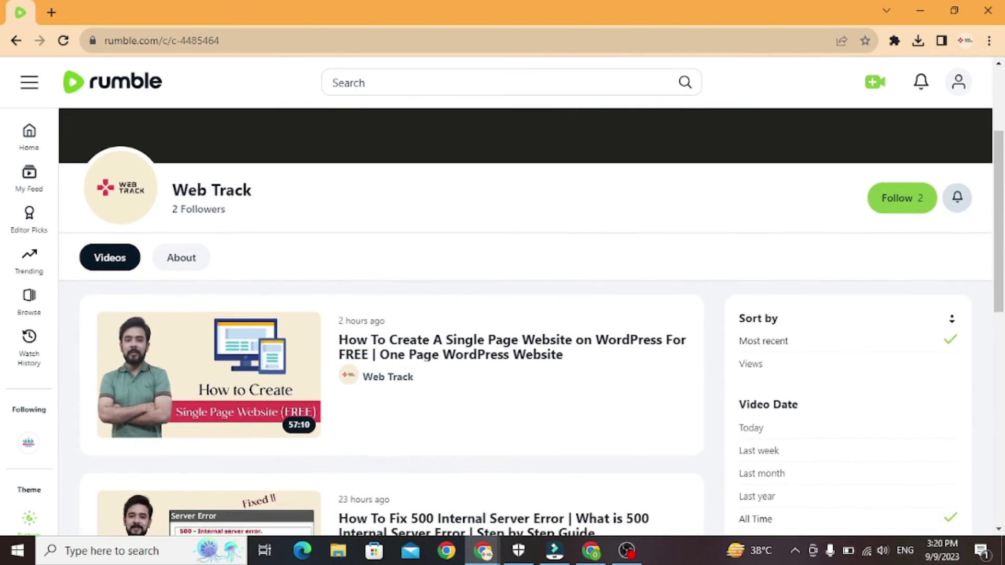
scroll(951, 321, down, 7)
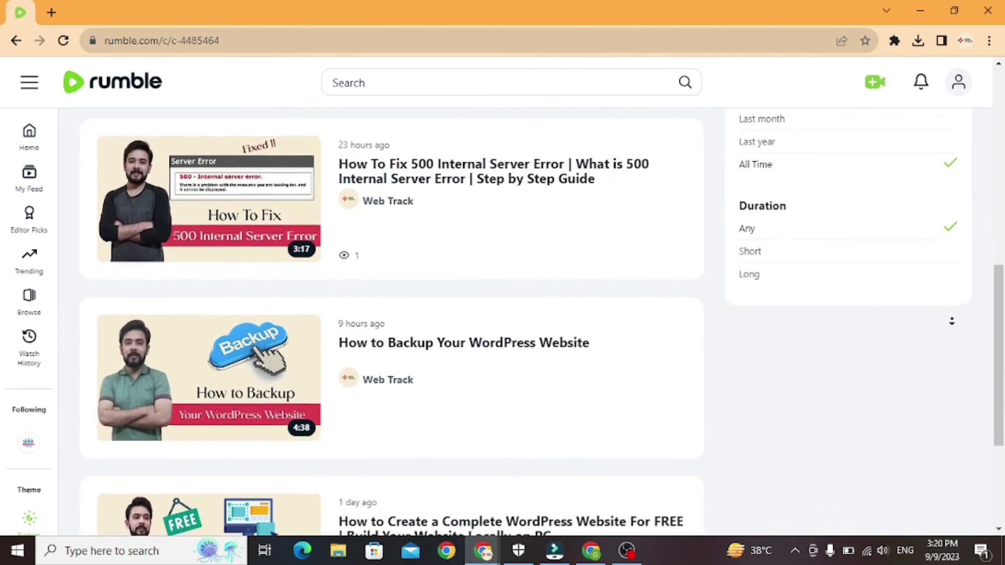
scroll(951, 321, down, 1)
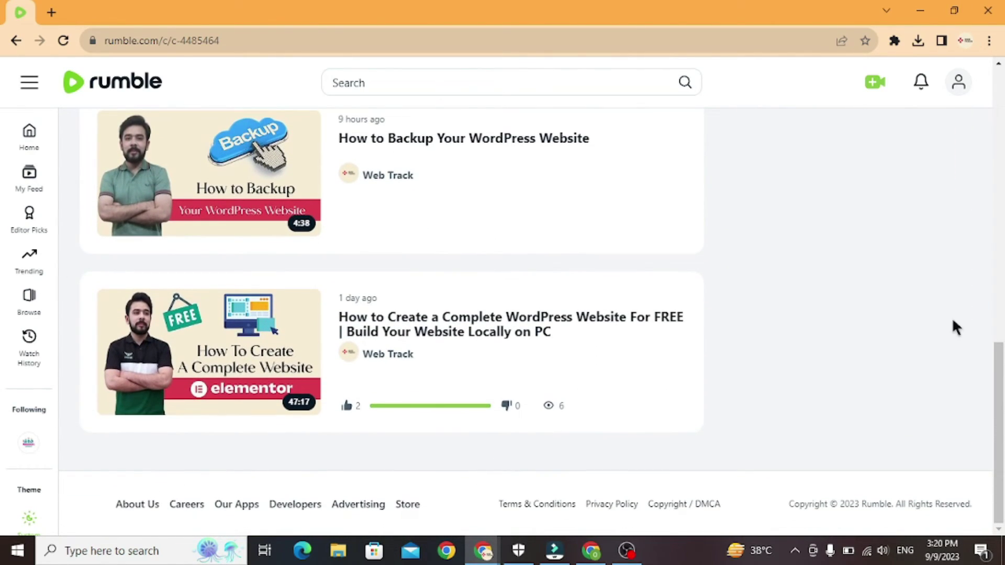